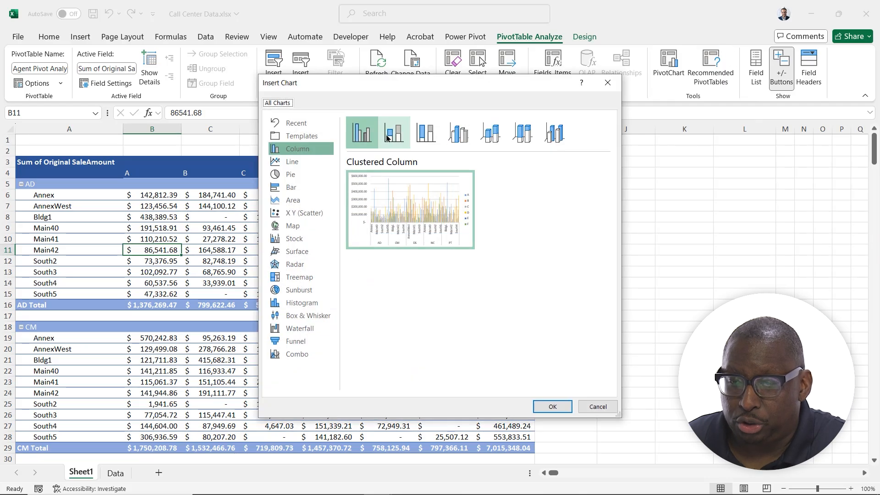
# Step: Insert a Clustered Column PivotChart from the PivotTable and place it beside the table, enlarged to about 4.11" high by 11.05" wide
pyautogui.click(553, 406)
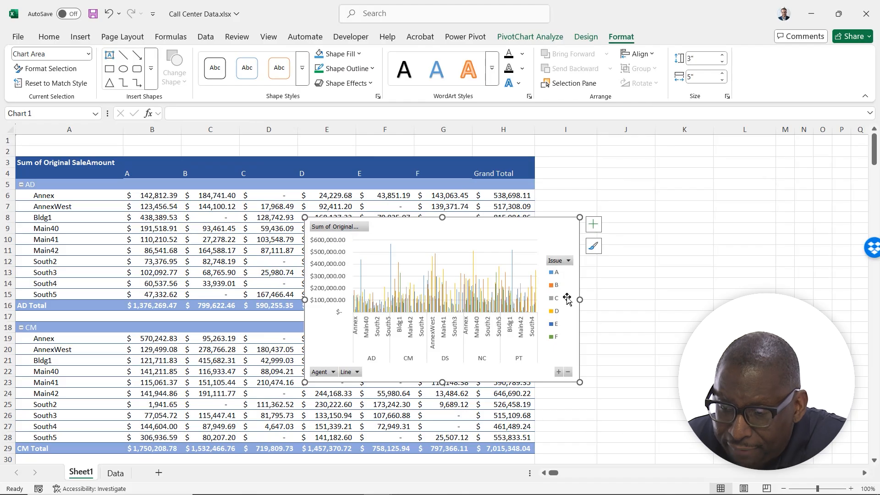
pyautogui.moveTo(553, 221); pyautogui.dragTo(793, 157)
pyautogui.moveTo(818, 319); pyautogui.dragTo(868, 380)
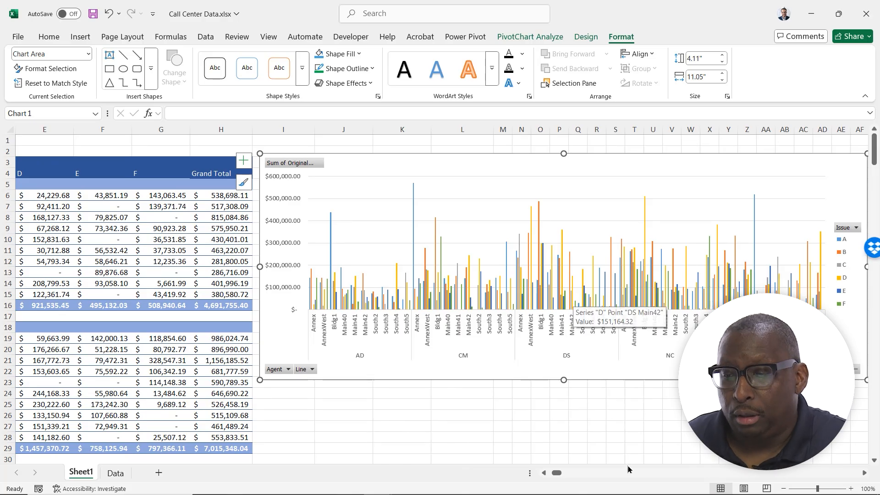
pyautogui.click(543, 473)
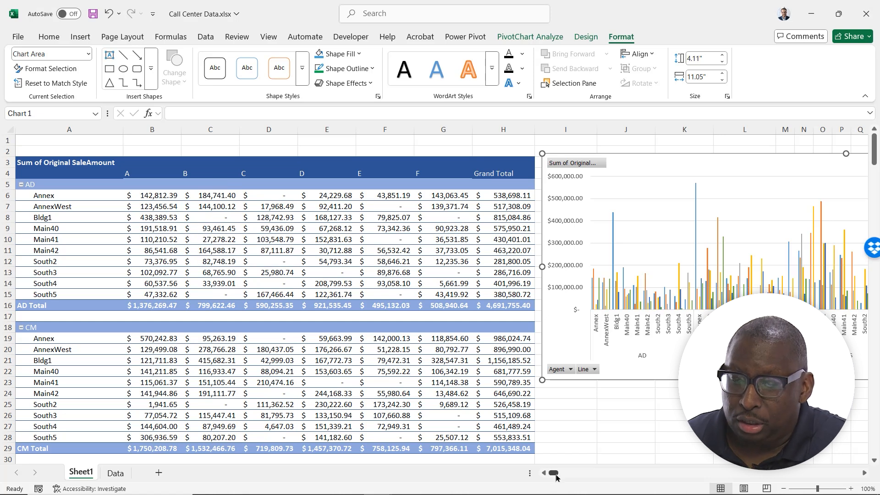
pyautogui.click(862, 473)
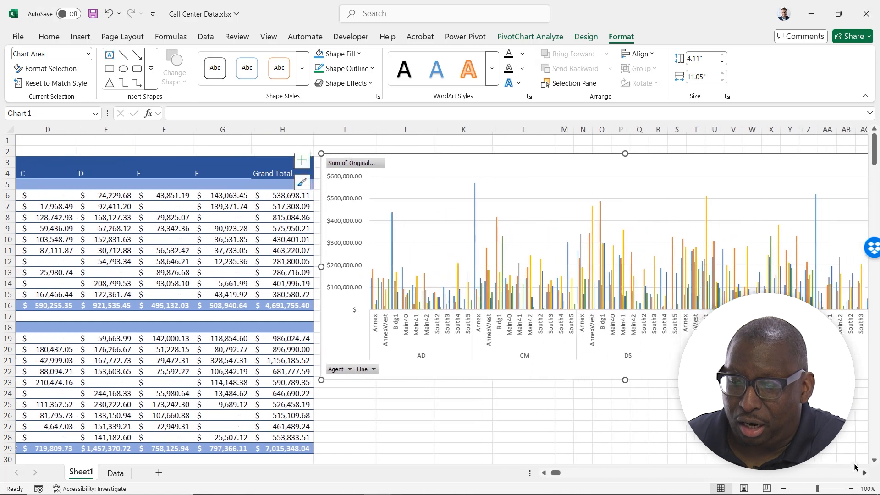
# Step: Show the PivotChart field list and remove the Line field from the chart's axis
pyautogui.click(553, 36)
pyautogui.click(616, 68)
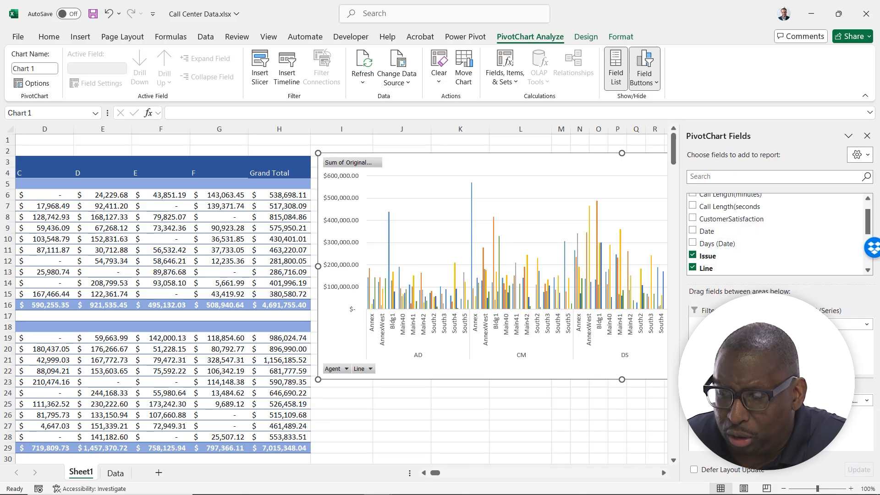
pyautogui.moveTo(733, 412); pyautogui.dragTo(596, 429)
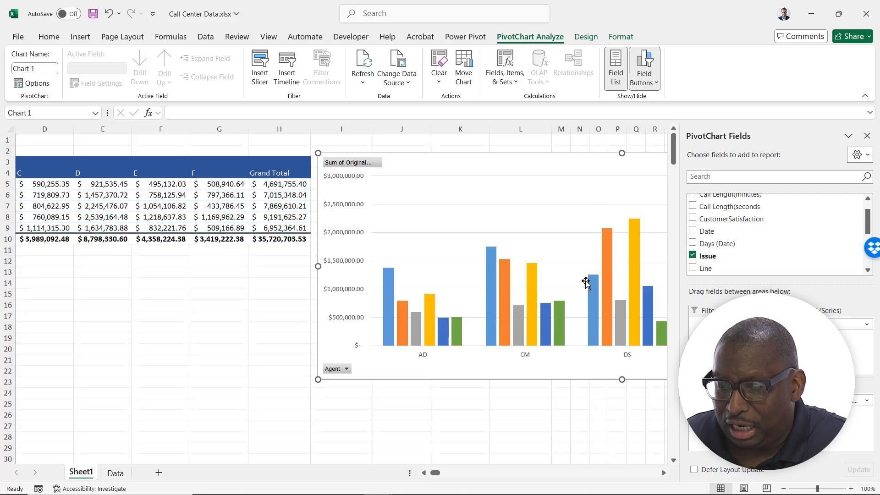
pyautogui.click(425, 474)
pyautogui.click(424, 474)
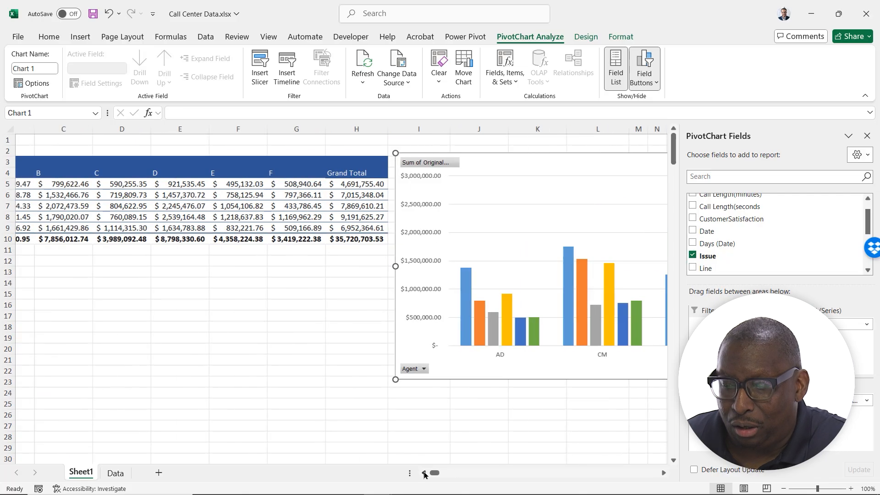
pyautogui.click(425, 473)
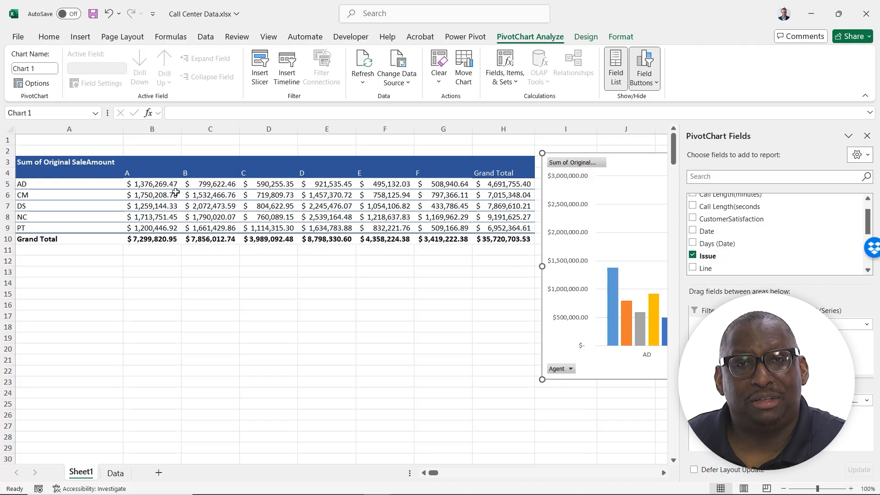
pyautogui.moveTo(176, 192)
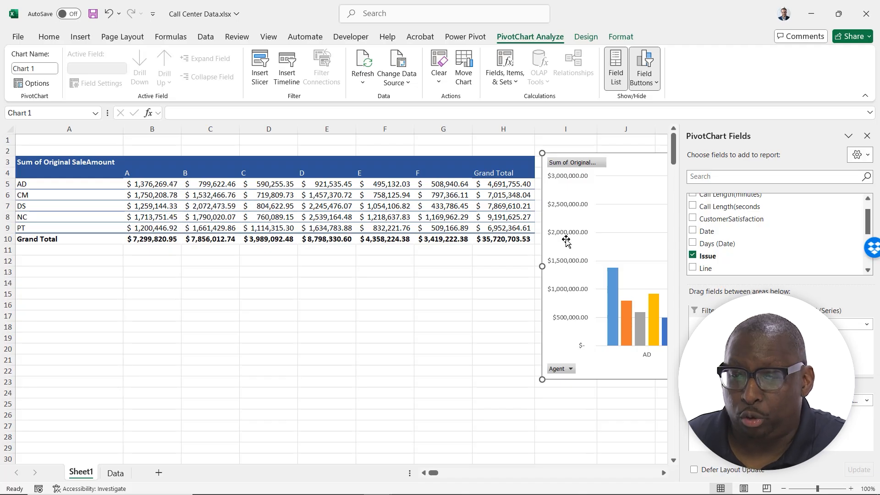
# Step: Undo the removal of the Line field and delete the PivotChart from Sheet1
pyautogui.click(109, 13)
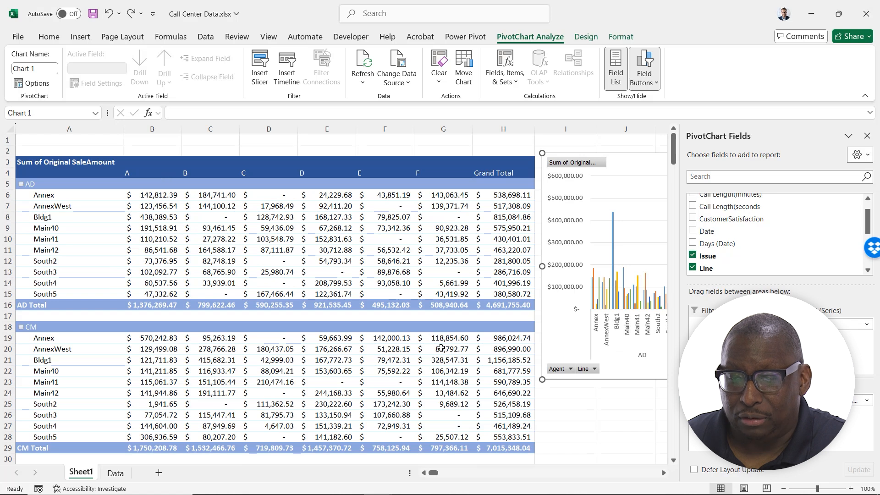
pyautogui.click(867, 135)
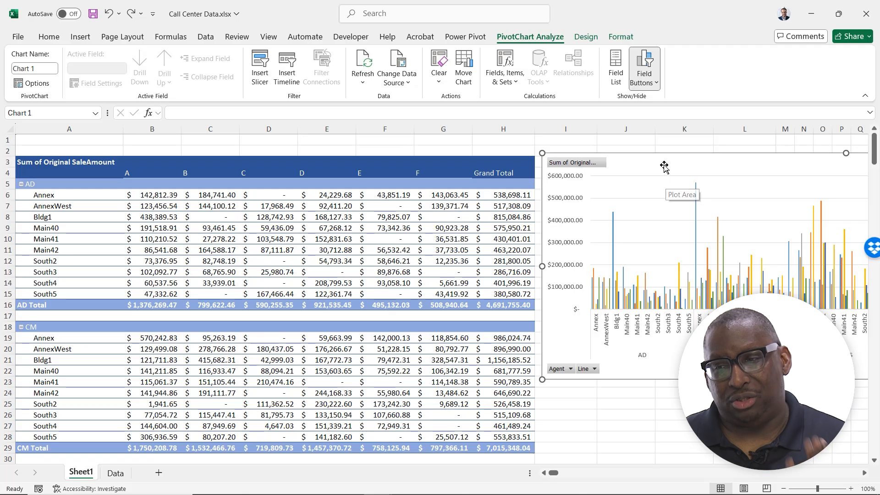
pyautogui.press('Delete')
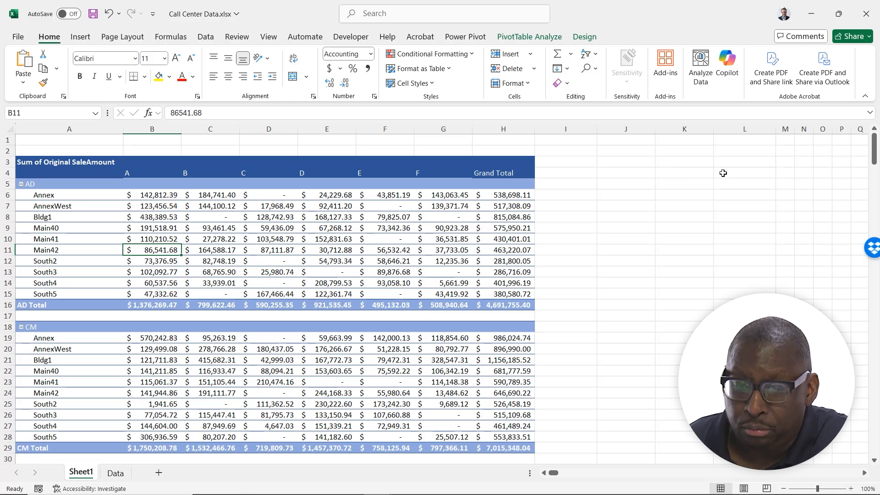
pyautogui.click(632, 212)
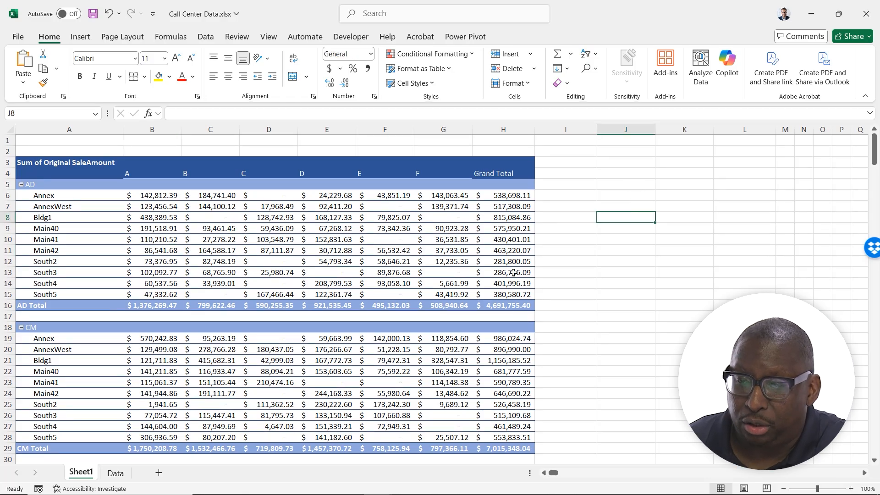
# Step: Insert a standalone PivotChart based on the CallData table from the Data sheet, placed on a new worksheet
pyautogui.click(116, 473)
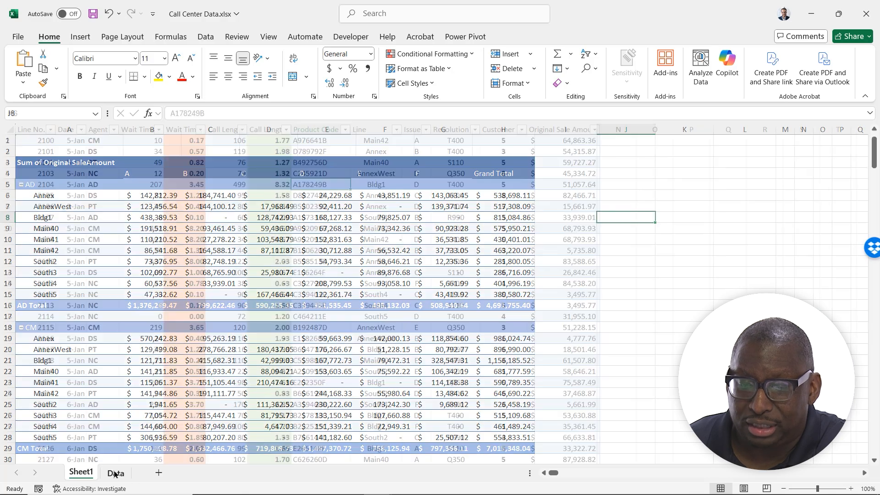
pyautogui.scroll(1, 253, 288)
pyautogui.click(209, 205)
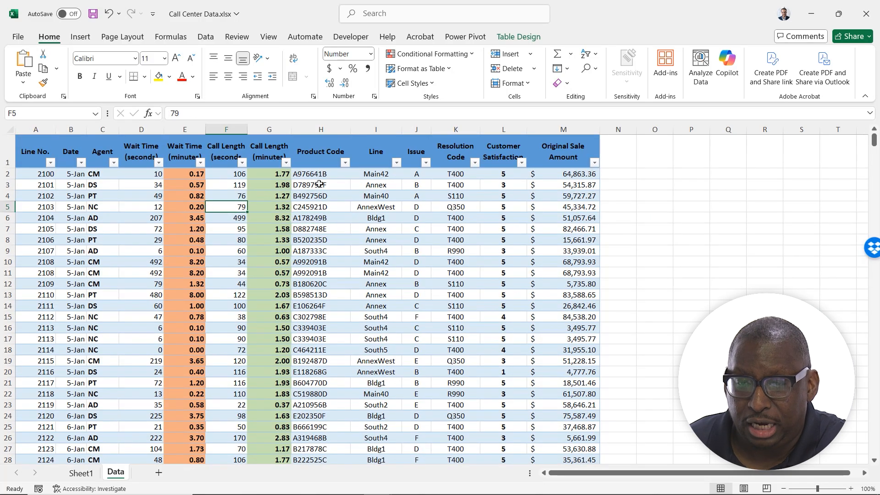
pyautogui.click(80, 36)
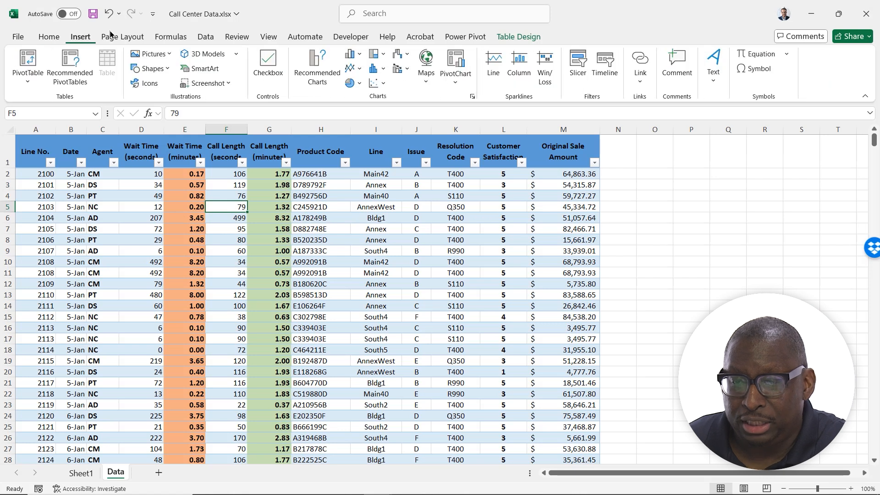
pyautogui.click(455, 81)
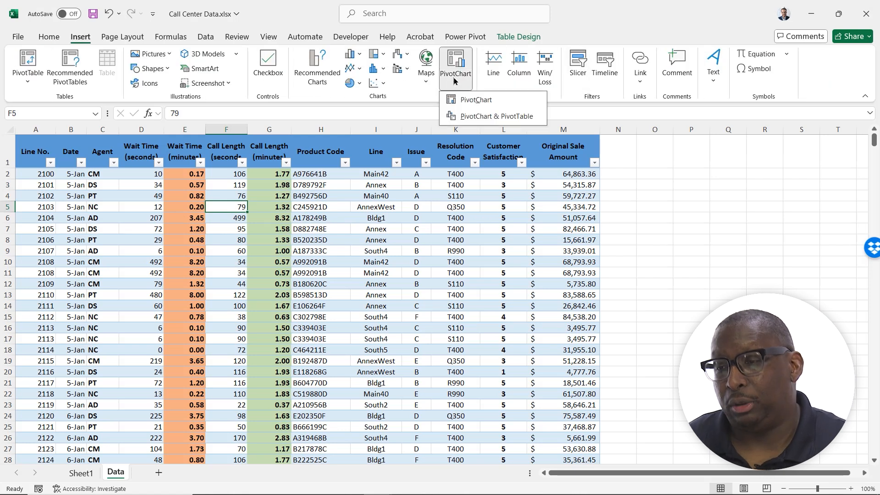
pyautogui.click(471, 99)
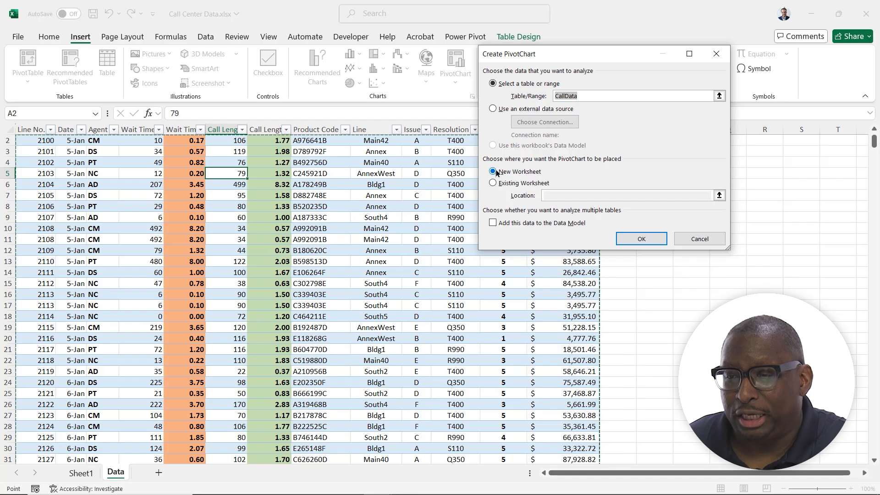
pyautogui.click(633, 239)
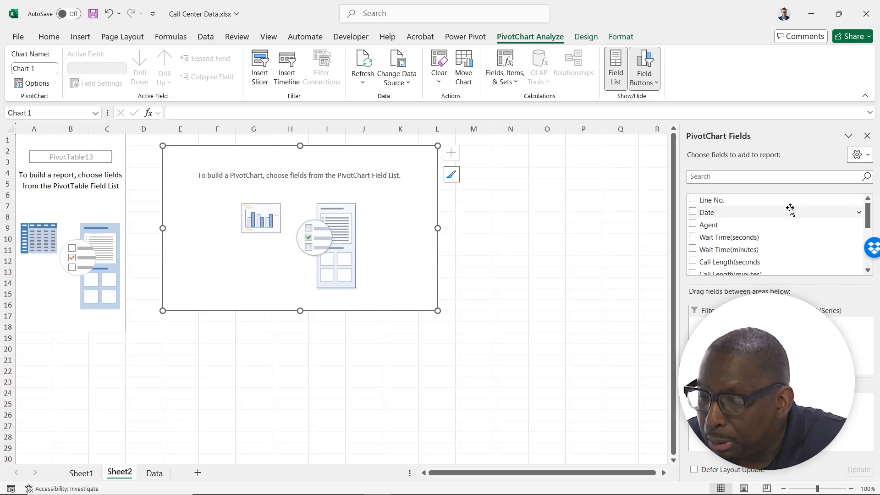
# Step: Add Agent to the PivotChart's axis and Original SaleAmount to its values
pyautogui.moveTo(733, 225); pyautogui.dragTo(729, 404)
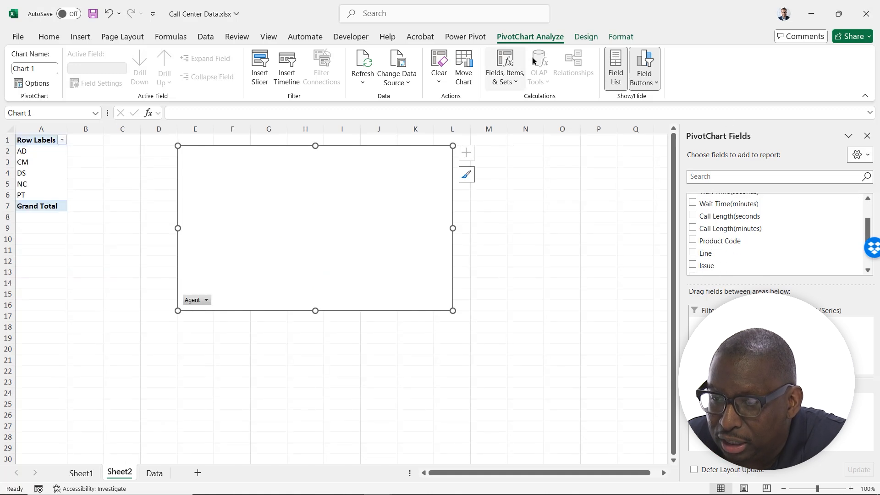
pyautogui.scroll(3, 778, 240)
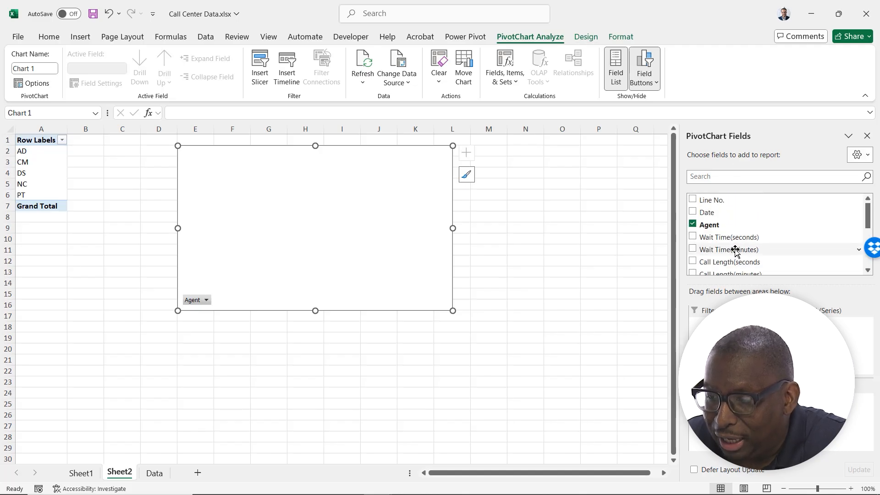
pyautogui.scroll(-1, 736, 252)
pyautogui.scroll(-3, 736, 251)
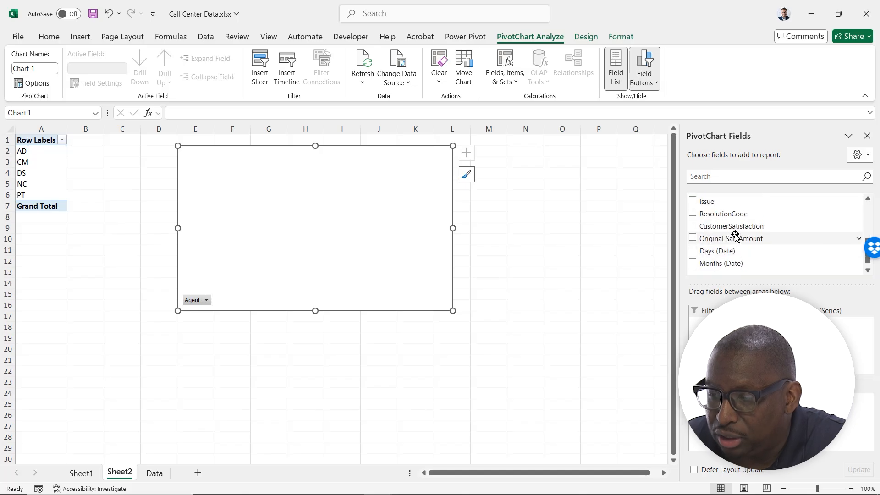
pyautogui.moveTo(737, 234); pyautogui.dragTo(825, 344)
pyautogui.moveTo(834, 416); pyautogui.dragTo(835, 417)
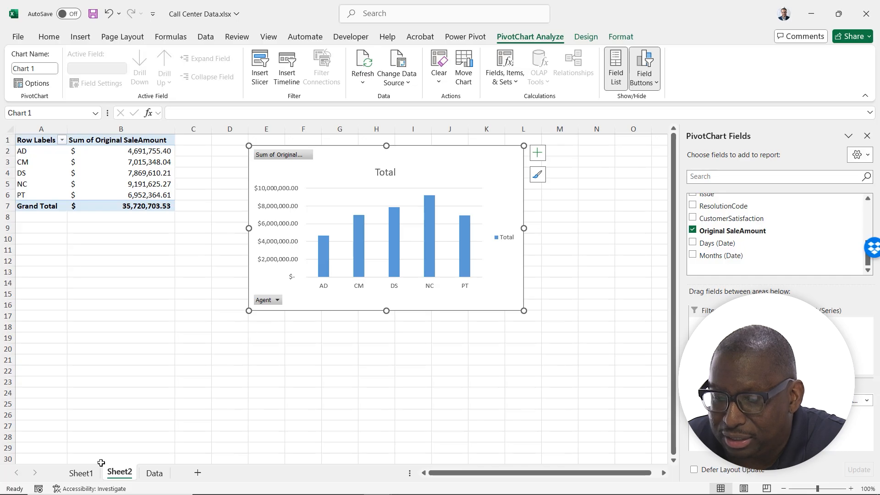
# Step: Add Issue as the chart's legend series on Sheet2, and enlarge the chart below the PivotTable to span about rows 10 to 27
pyautogui.click(85, 473)
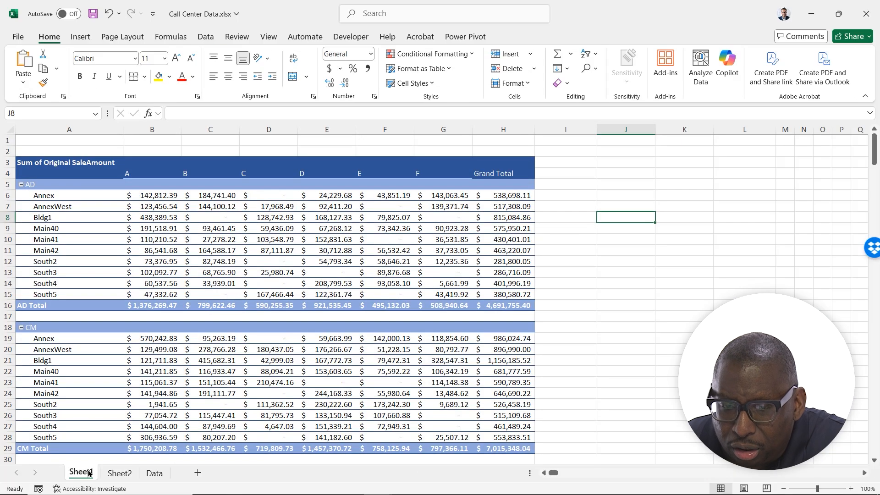
pyautogui.click(116, 473)
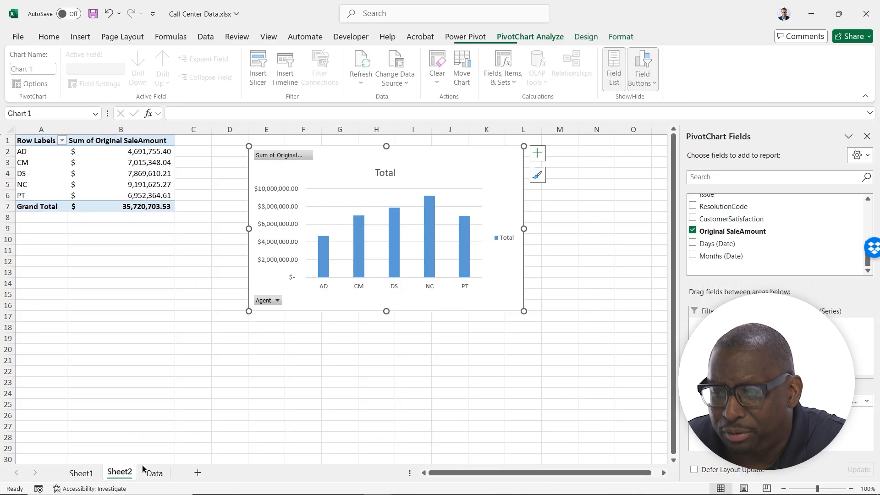
pyautogui.scroll(3, 731, 228)
pyautogui.scroll(-2, 725, 232)
pyautogui.moveTo(708, 226); pyautogui.dragTo(843, 324)
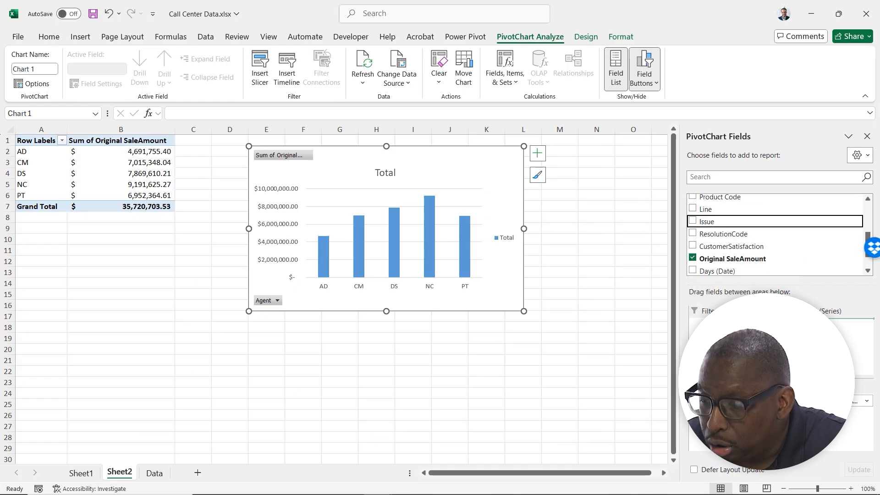
pyautogui.moveTo(494, 152); pyautogui.dragTo(272, 244)
pyautogui.moveTo(449, 403); pyautogui.dragTo(537, 436)
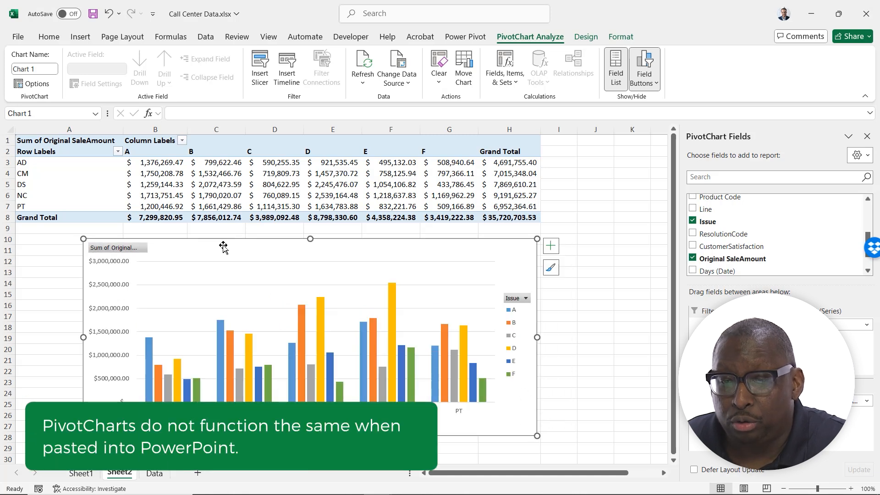
# Step: Move the PivotChart from Sheet2 to Sheet1 as an embedded object
pyautogui.click(587, 38)
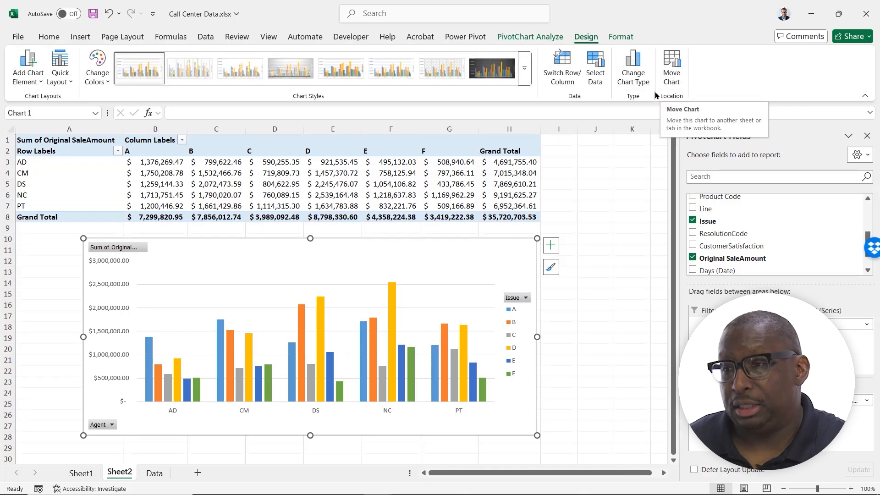
pyautogui.click(673, 64)
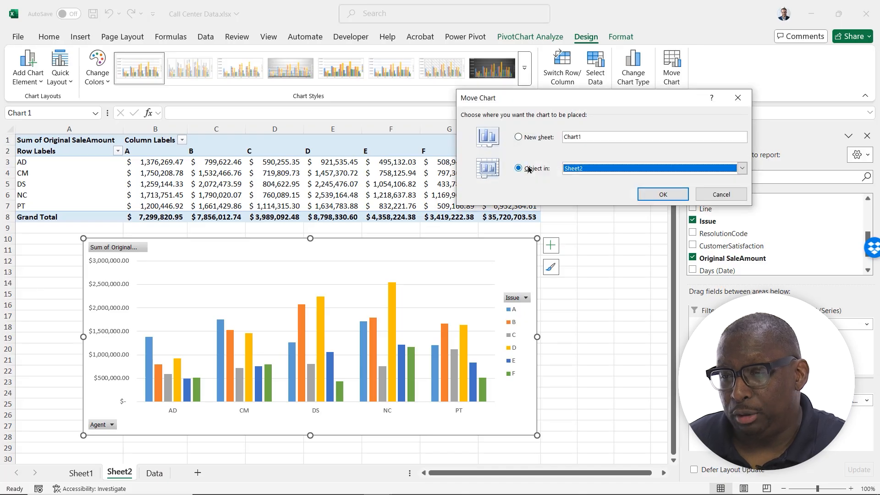
pyautogui.click(742, 169)
pyautogui.click(656, 179)
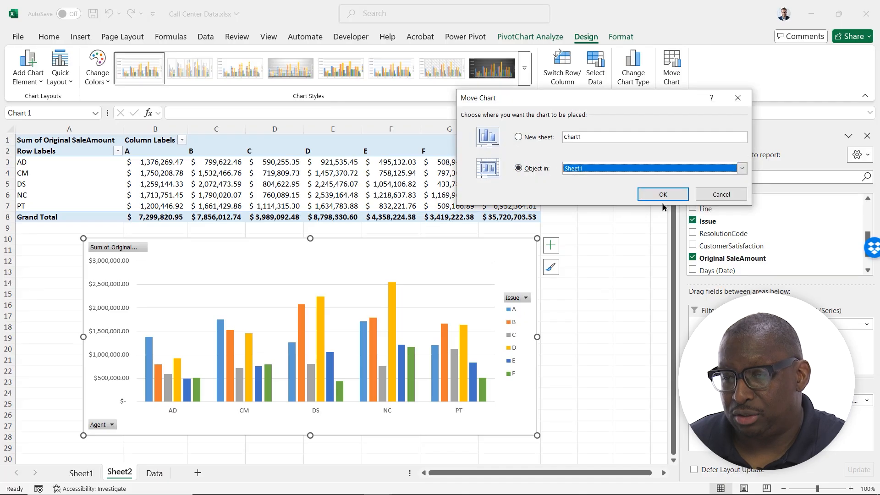
pyautogui.click(662, 193)
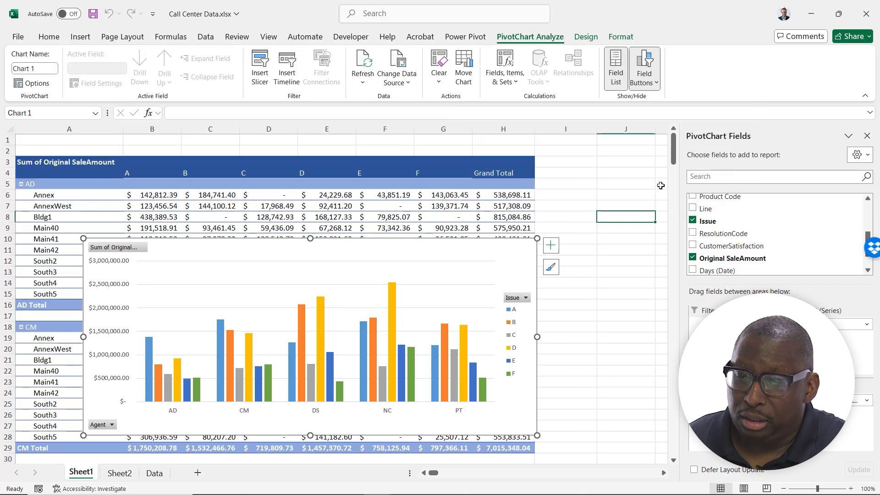
# Step: Position the moved PivotChart beside the Sheet1 PivotTable, starting at column I near row 3, and close the field list
pyautogui.moveTo(367, 244); pyautogui.dragTo(693, 209)
pyautogui.moveTo(312, 247); pyautogui.dragTo(524, 230)
pyautogui.moveTo(417, 234); pyautogui.dragTo(376, 170)
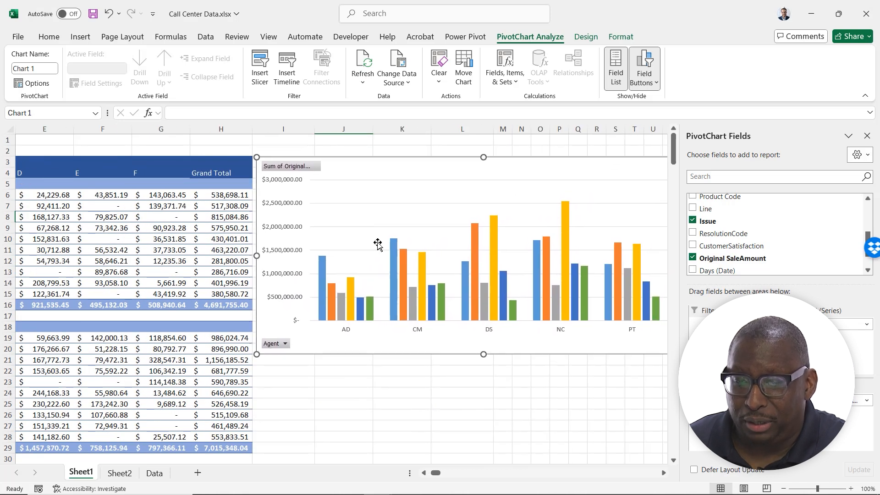
pyautogui.click(868, 136)
pyautogui.click(541, 475)
pyautogui.click(541, 474)
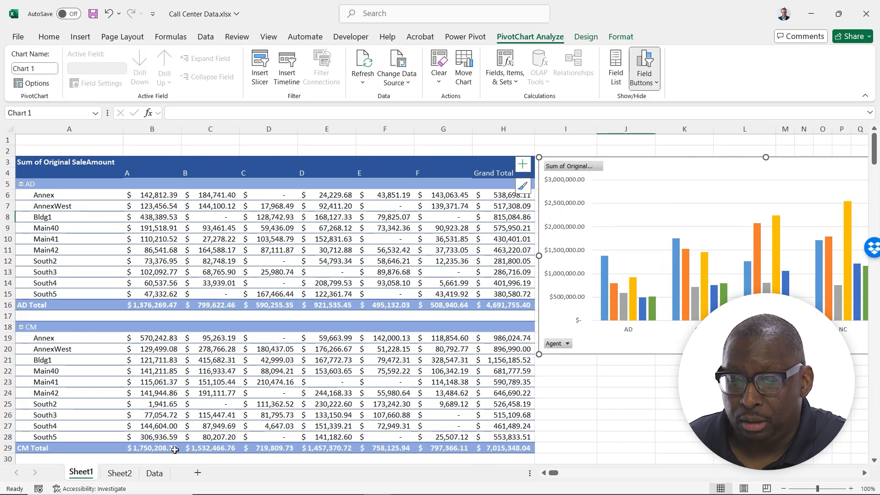
# Step: Rename Sheet2, which holds the chart's source PivotTable, as "Pivot Chart A Source" and hide that sheet
pyautogui.click(120, 473)
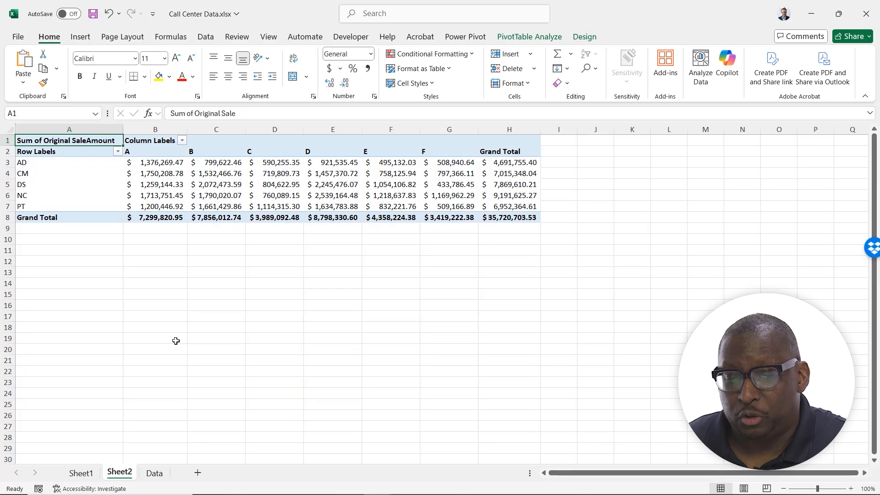
pyautogui.rightClick(123, 473)
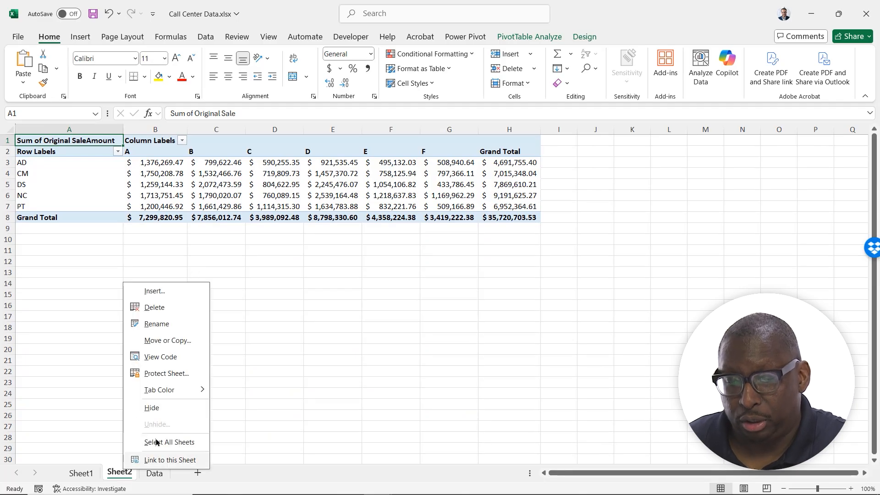
pyautogui.click(111, 472)
pyautogui.doubleClick(120, 471)
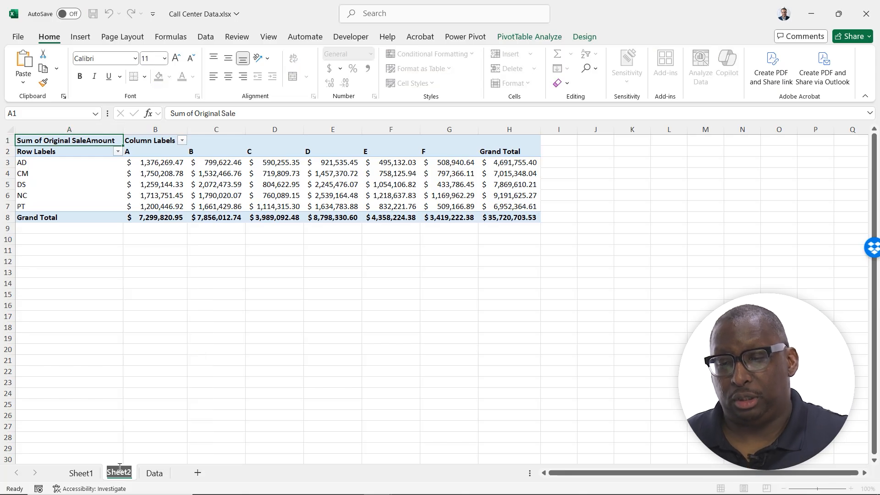
pyautogui.write('Piv')
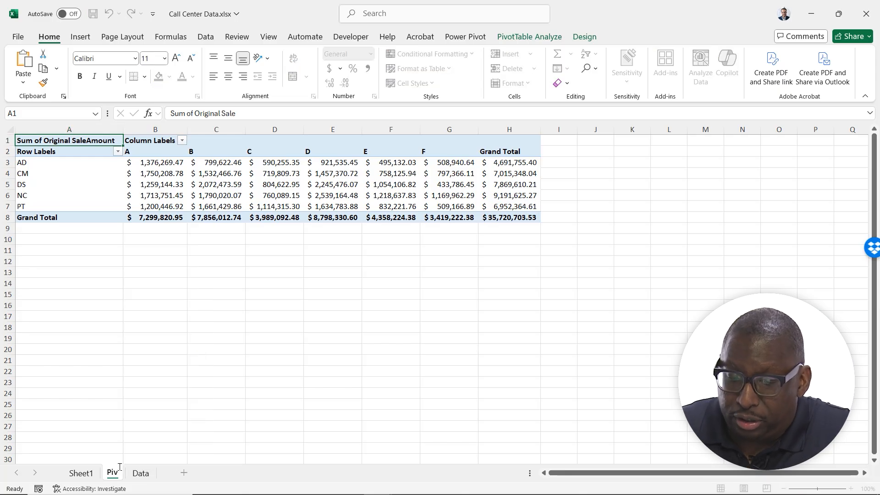
pyautogui.write('ot Char')
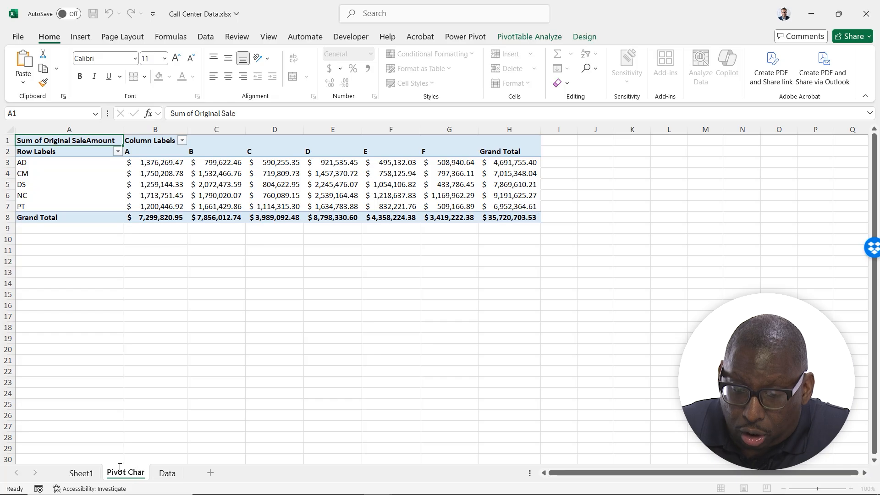
pyautogui.write('t A Source')
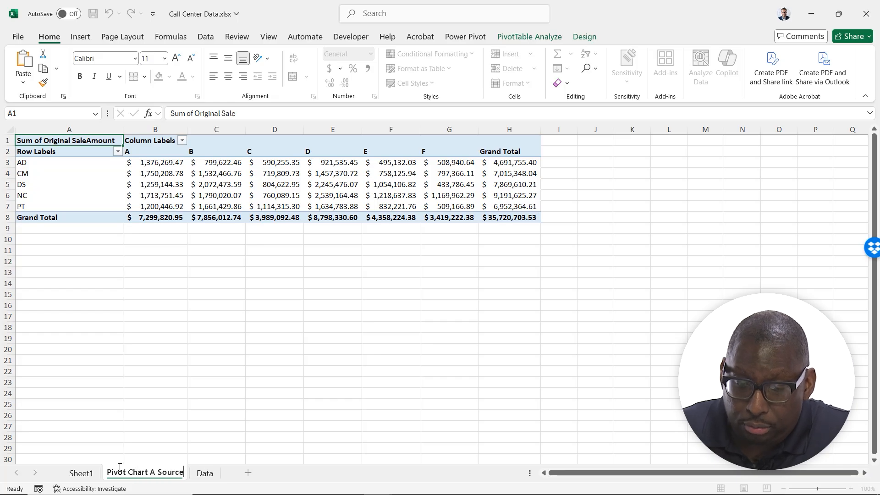
pyautogui.click(205, 473)
pyautogui.rightClick(148, 473)
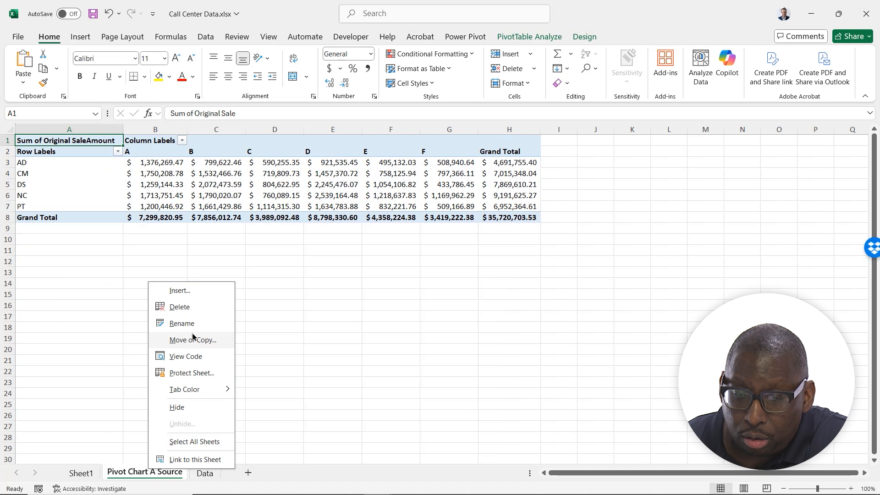
pyautogui.click(183, 407)
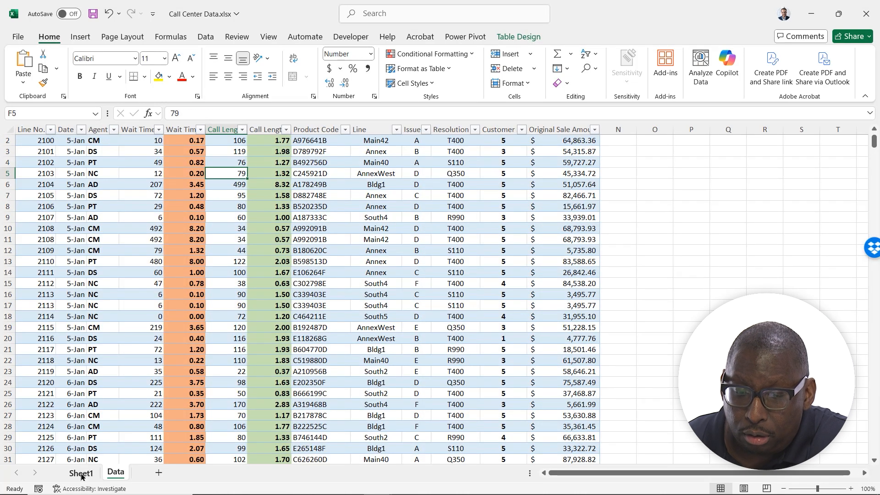
# Step: Rename Sheet1, which holds the PivotTable and PivotChart, as "Dashboard 1"
pyautogui.click(82, 472)
pyautogui.doubleClick(84, 470)
pyautogui.write('Dashboard')
pyautogui.press('Return')
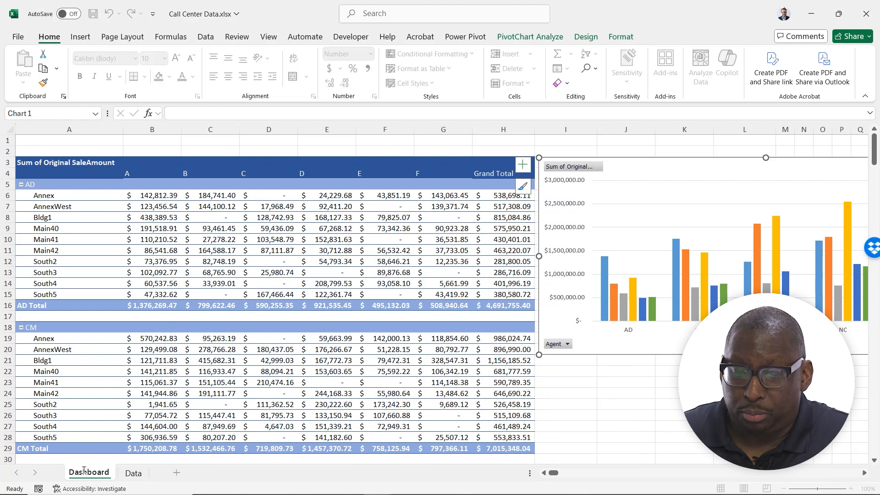
pyautogui.write('1')
pyautogui.press('Return')
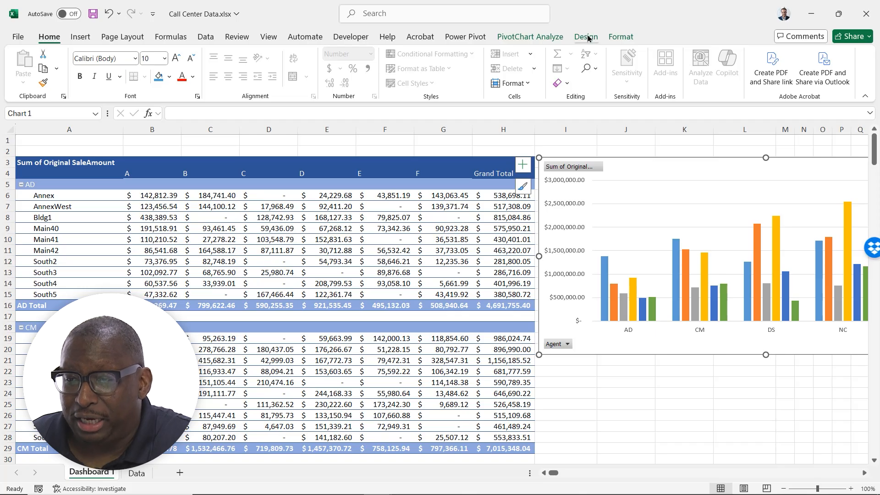
# Step: Show the PivotChart's field list on the dashboard, review its legend, axis and values fields, and close the list
pyautogui.click(545, 36)
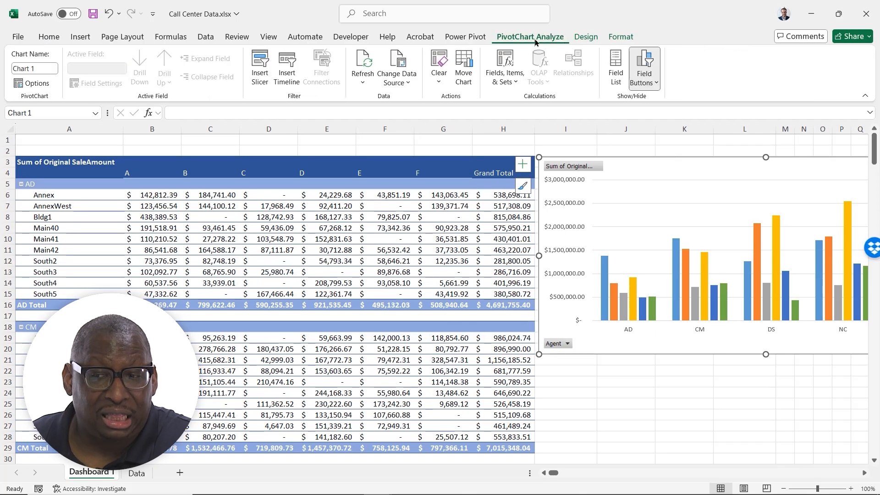
pyautogui.click(615, 69)
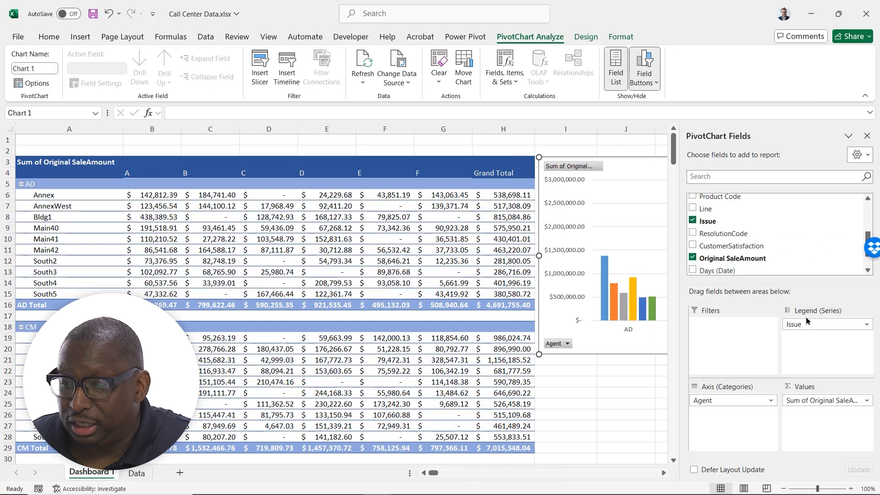
pyautogui.moveTo(809, 325); pyautogui.dragTo(830, 341)
pyautogui.click(867, 136)
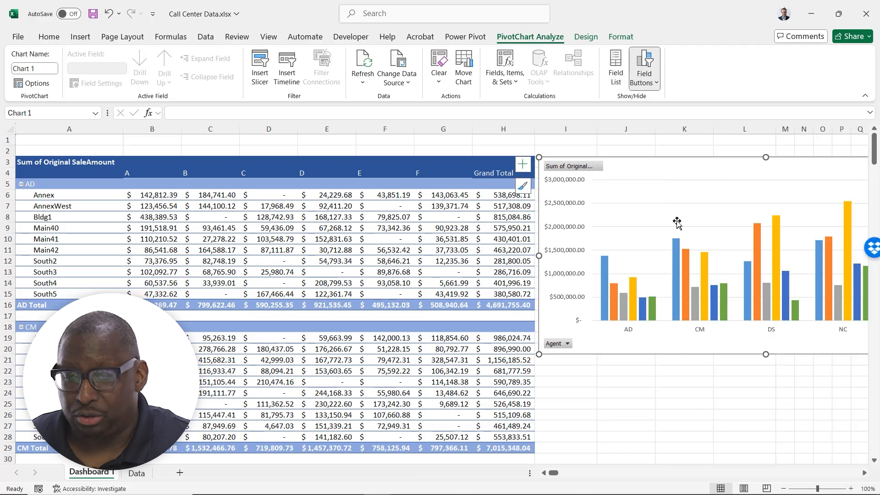